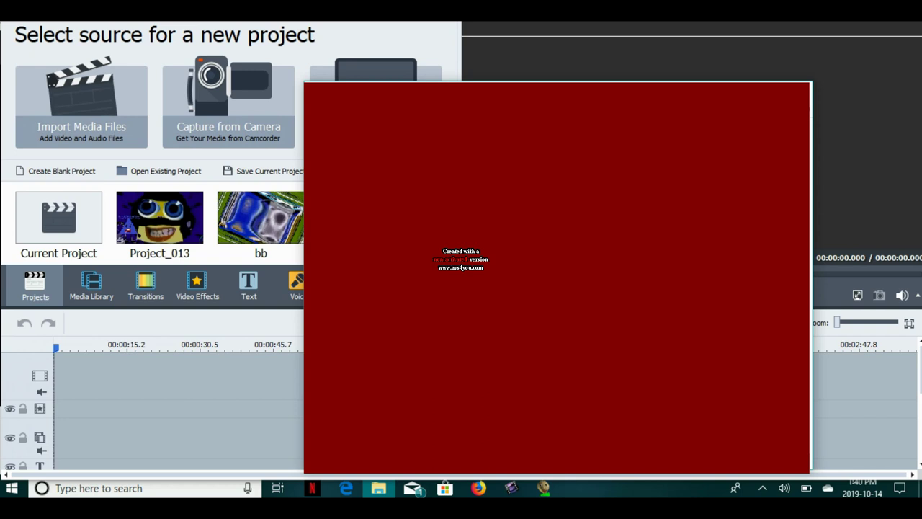
# - Add the Klasky Csupo Robot Logo video from the Downloads folder to the project and place it at the start of the timeline
pyautogui.click(798, 90)
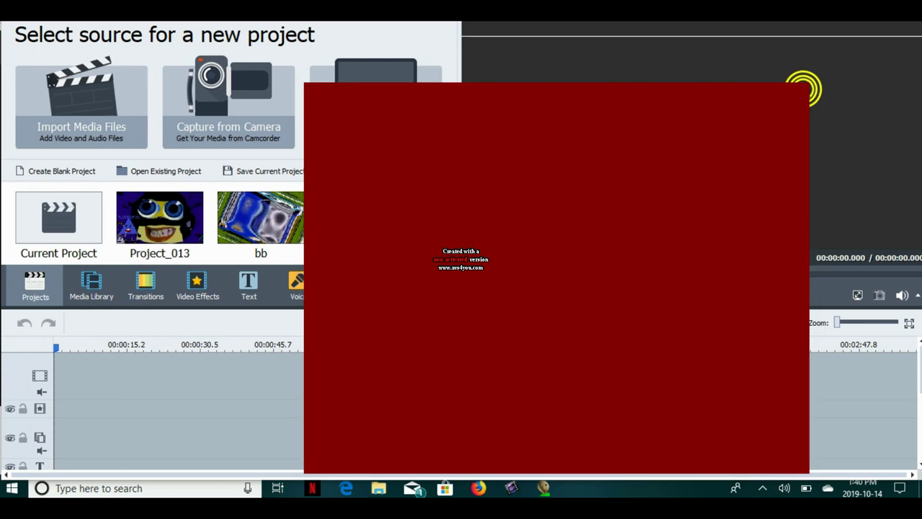
pyautogui.click(105, 273)
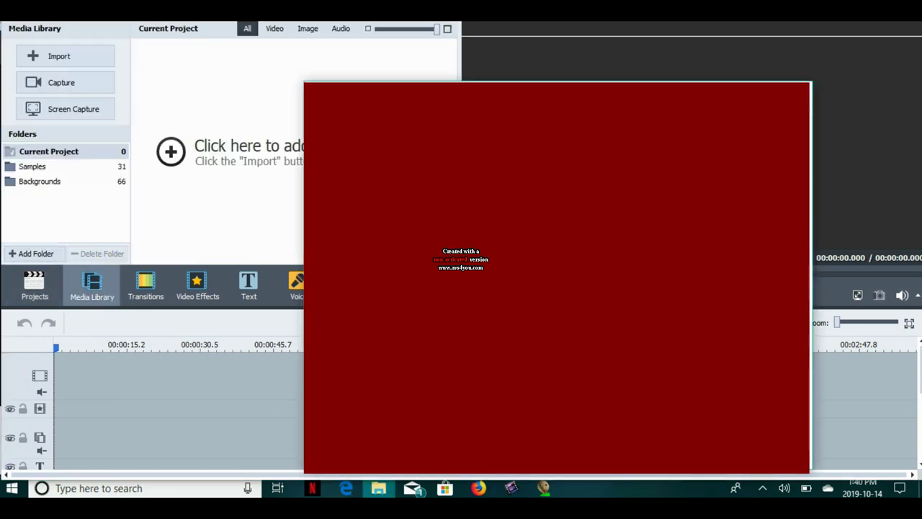
pyautogui.moveTo(222, 126); pyautogui.dragTo(220, 124)
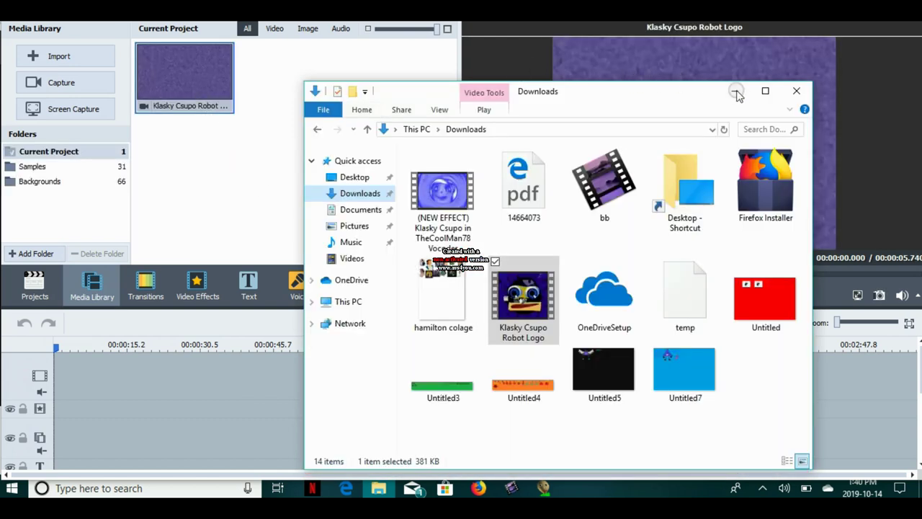
pyautogui.click(735, 91)
pyautogui.moveTo(223, 79); pyautogui.dragTo(103, 361)
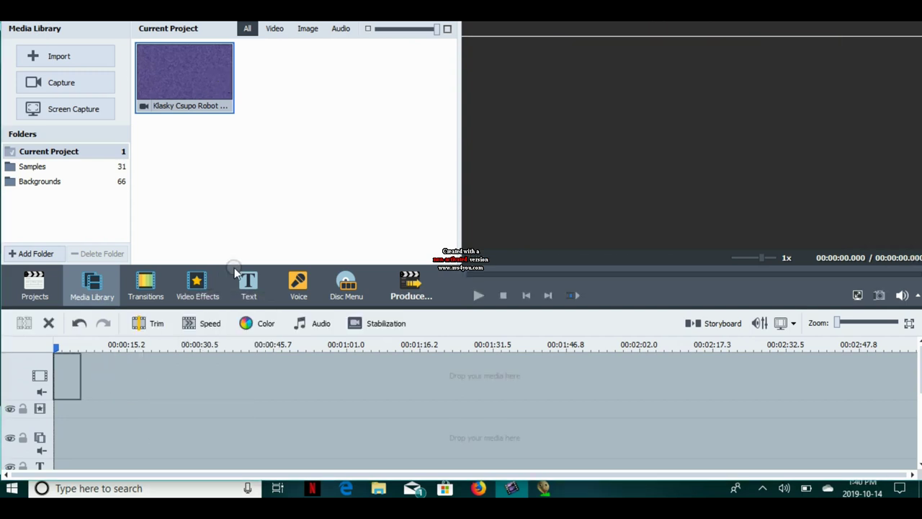
# - Apply the Wave video effect to the Klasky Csupo Robot Logo clip on the timeline
pyautogui.click(198, 284)
pyautogui.scroll(-3, 262, 160)
pyautogui.scroll(-10, 262, 162)
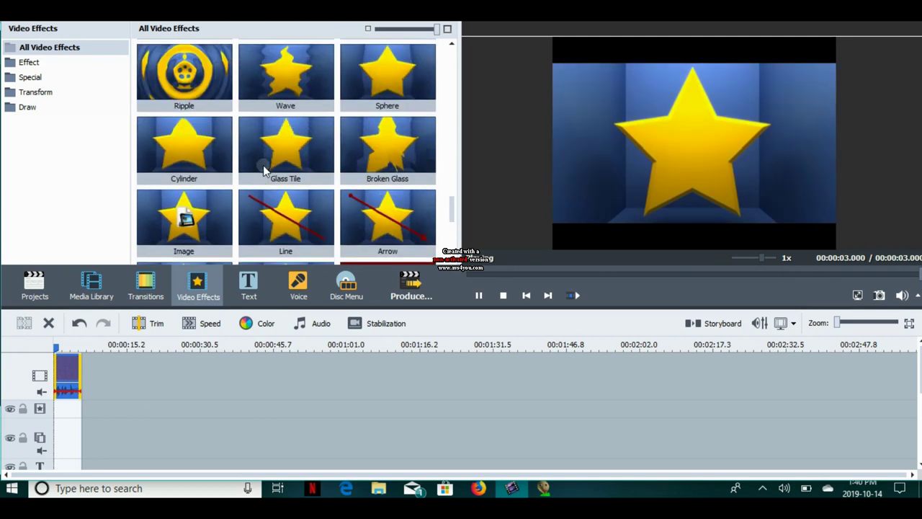
pyautogui.moveTo(278, 76); pyautogui.dragTo(115, 382)
# - Configure the Wave effect with Vertical off, Peaks 2, Amplitude 100, Speed 0 and Offset 25
pyautogui.click(144, 322)
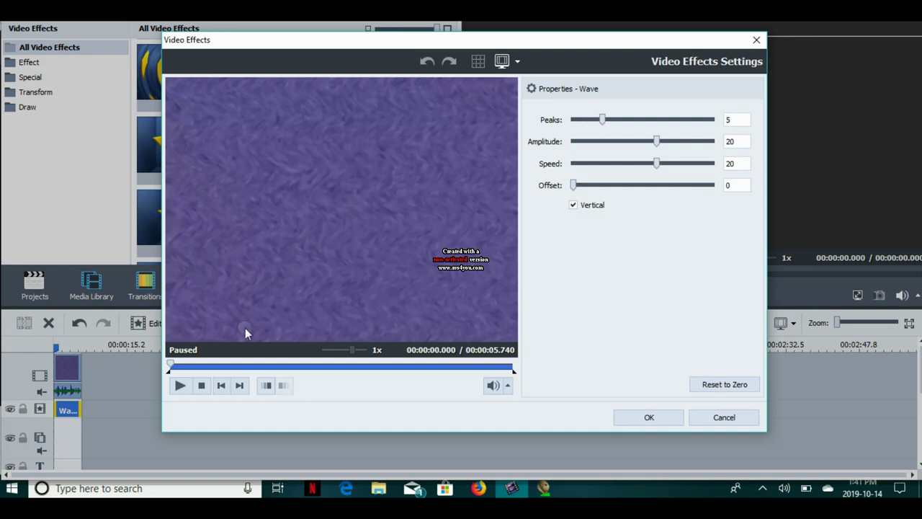
pyautogui.click(265, 369)
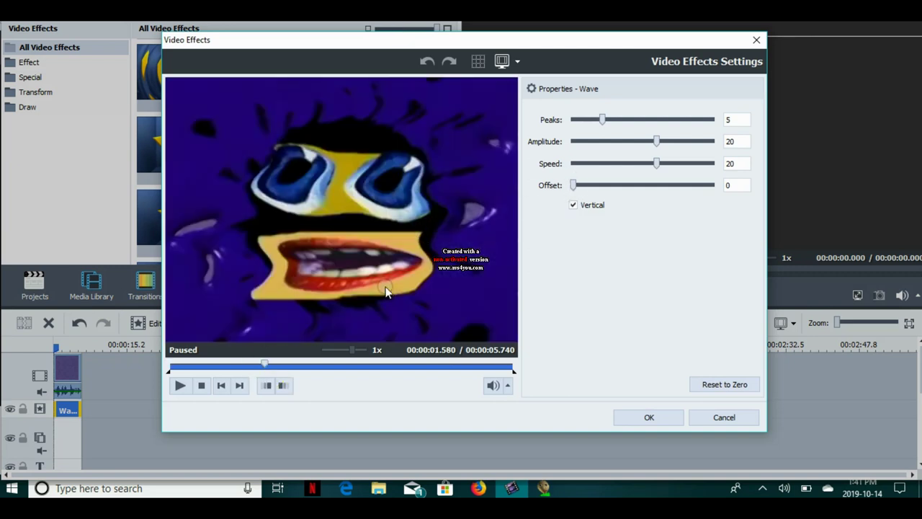
pyautogui.click(574, 205)
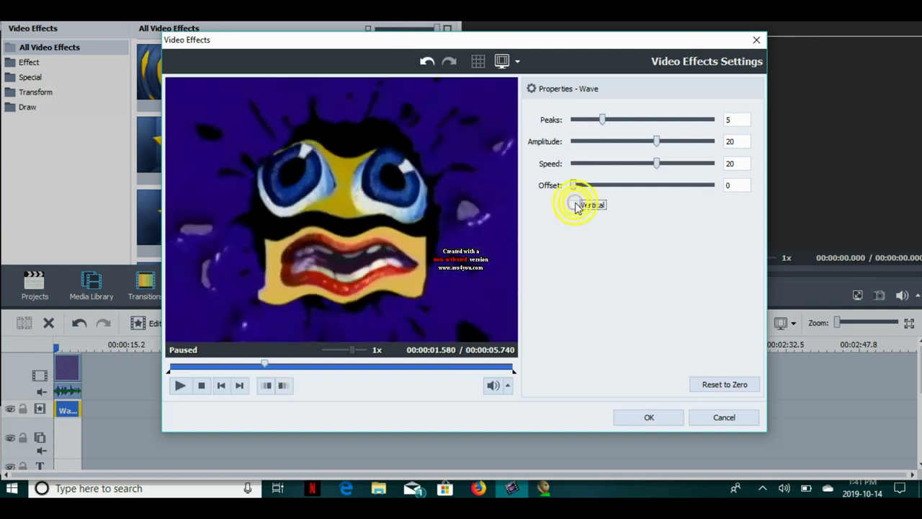
pyautogui.moveTo(574, 189); pyautogui.dragTo(652, 189)
pyautogui.moveTo(607, 126); pyautogui.dragTo(583, 130)
pyautogui.moveTo(656, 141); pyautogui.dragTo(743, 127)
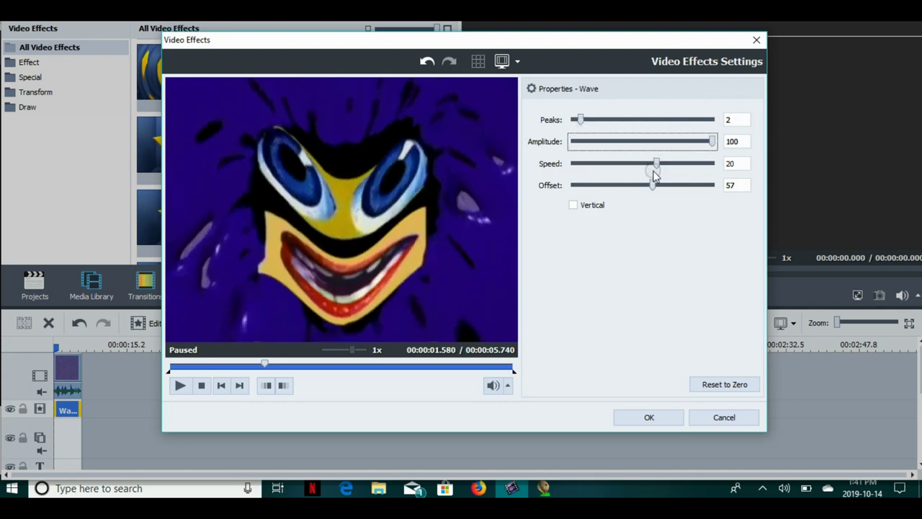
pyautogui.doubleClick(735, 164)
pyautogui.write('0')
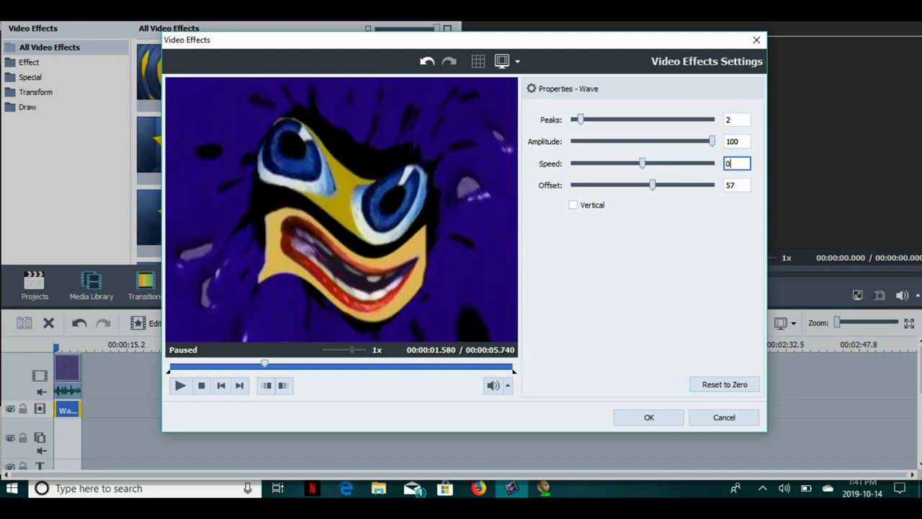
pyautogui.moveTo(653, 185); pyautogui.dragTo(611, 189)
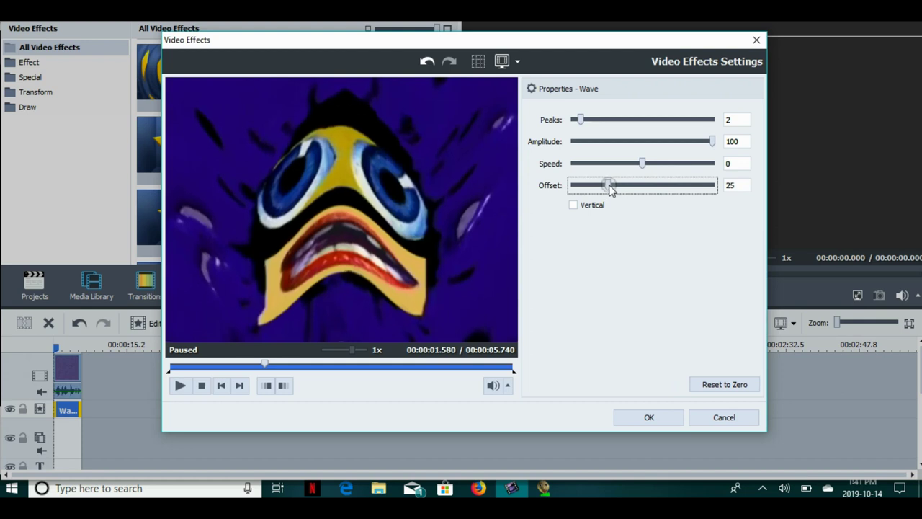
pyautogui.click(637, 418)
# - Add a second video effects line and place the Sphere effect on it, spanning the full length of the clip
pyautogui.moveTo(372, 87); pyautogui.dragTo(49, 398)
pyautogui.rightClick(48, 402)
pyautogui.click(62, 397)
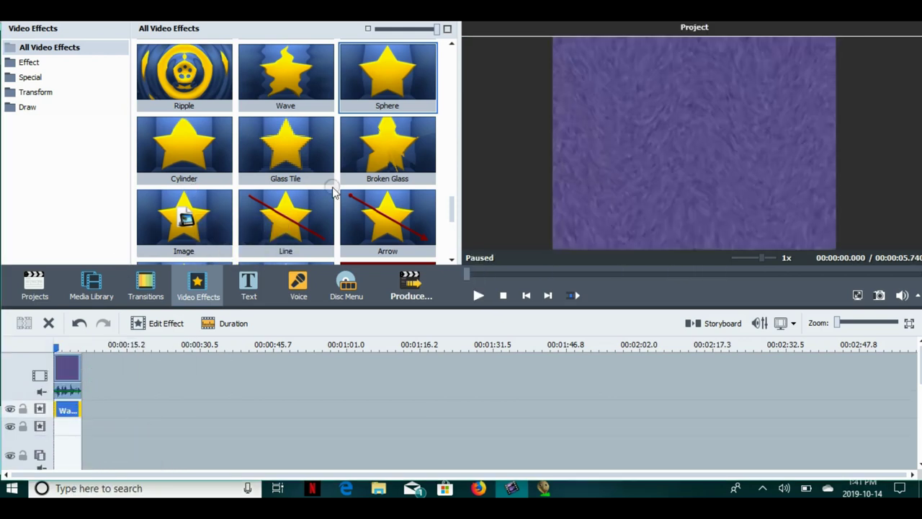
pyautogui.moveTo(419, 81); pyautogui.dragTo(336, 447)
pyautogui.click(336, 432)
pyautogui.click(79, 413)
pyautogui.moveTo(79, 413); pyautogui.dragTo(79, 413)
# - Add a third video effects line and place the Invert effect on it, matching the clip's length
pyautogui.scroll(10, 206, 206)
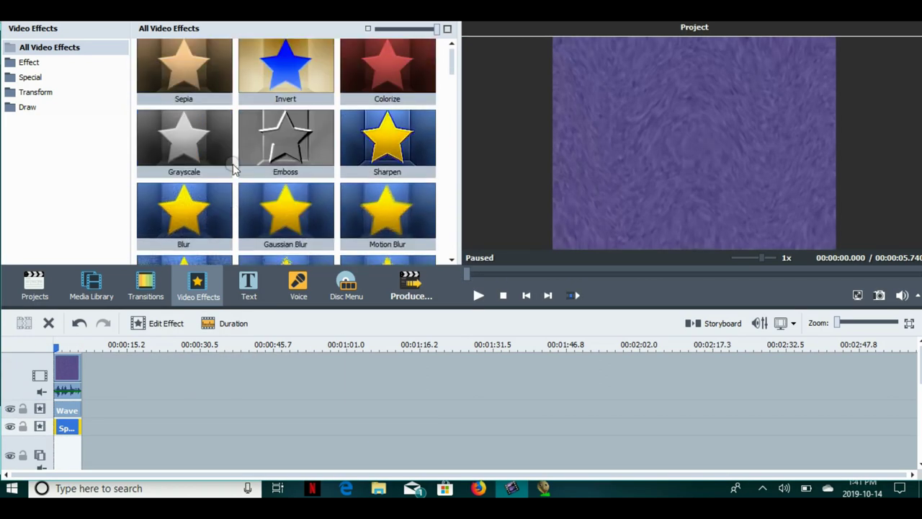
pyautogui.rightClick(39, 429)
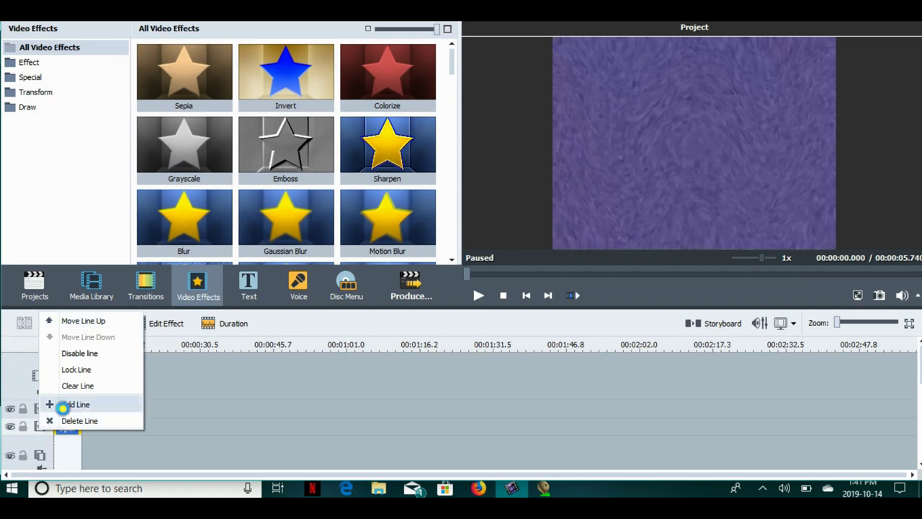
pyautogui.click(62, 403)
pyautogui.moveTo(296, 84); pyautogui.dragTo(62, 443)
pyautogui.moveTo(340, 452); pyautogui.dragTo(80, 447)
# - Increase the Degree of the Sphere effect and preview a frame of the clip on the timeline
pyautogui.click(75, 427)
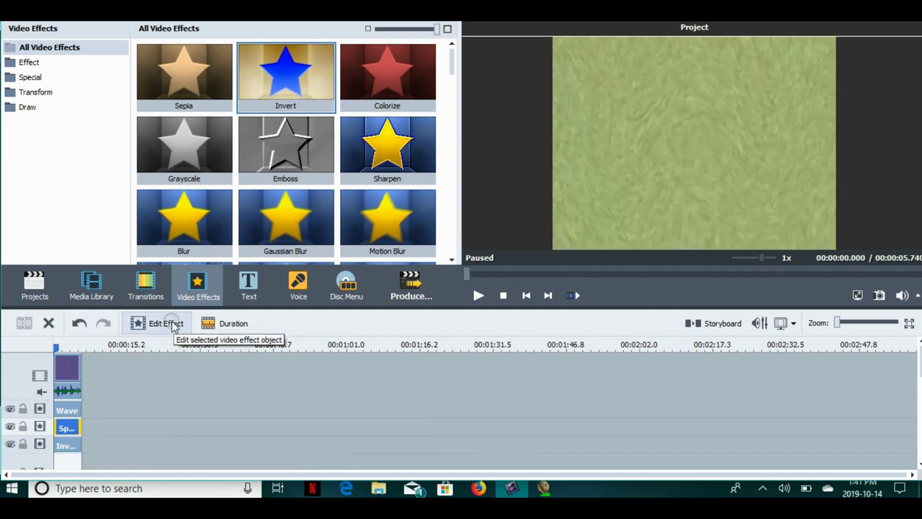
pyautogui.click(162, 322)
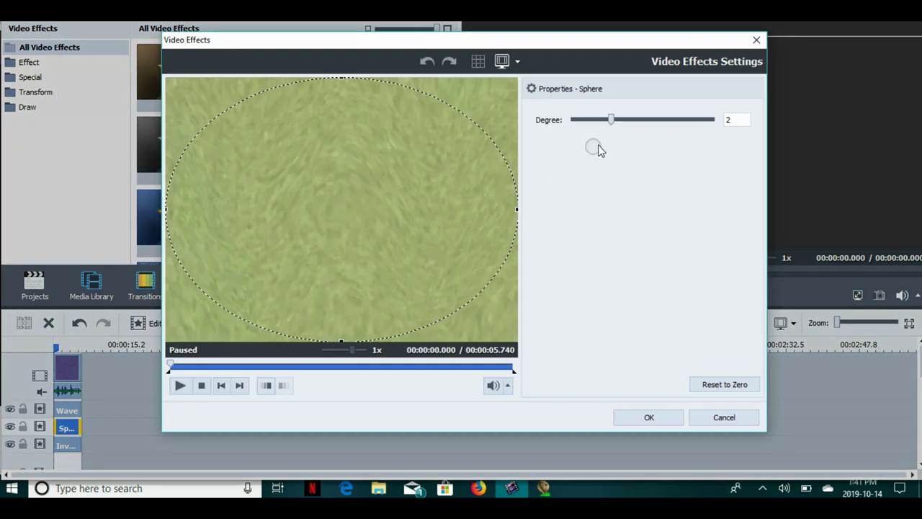
pyautogui.moveTo(613, 120); pyautogui.dragTo(696, 153)
pyautogui.click(272, 367)
pyautogui.click(648, 422)
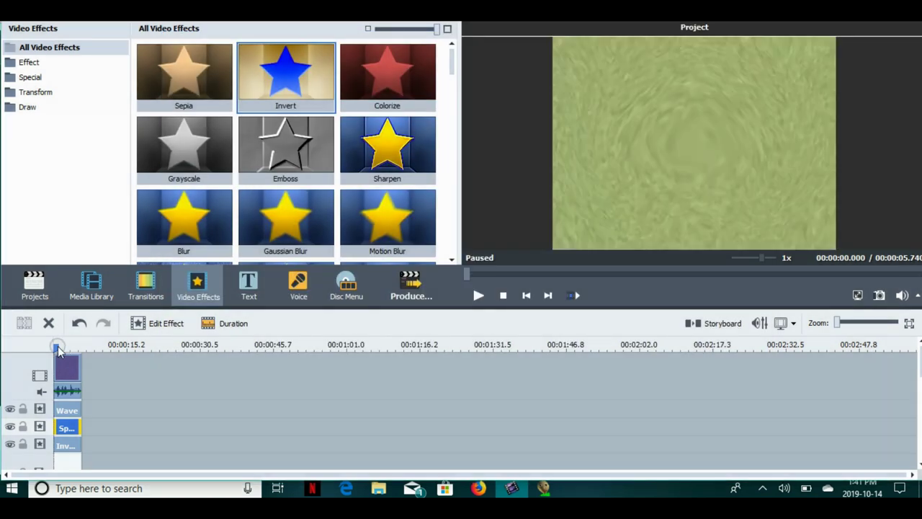
pyautogui.click(55, 346)
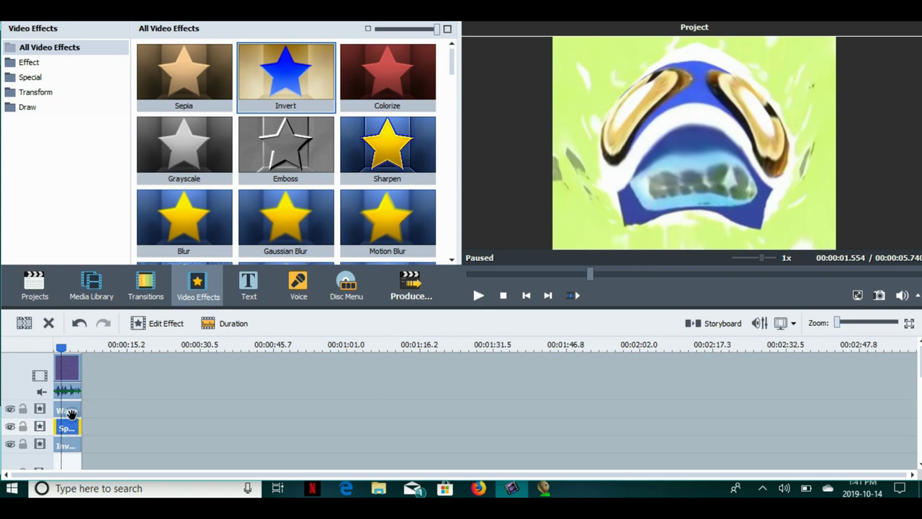
# - Set the Hue of the Klasky Csupo Robot Logo clip to 102 in its color correction and check another frame
pyautogui.click(67, 376)
pyautogui.click(265, 321)
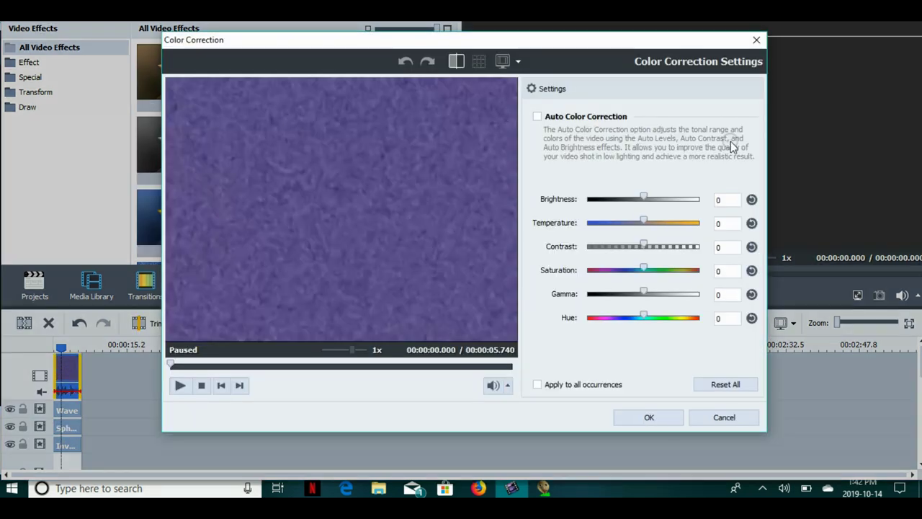
pyautogui.click(288, 366)
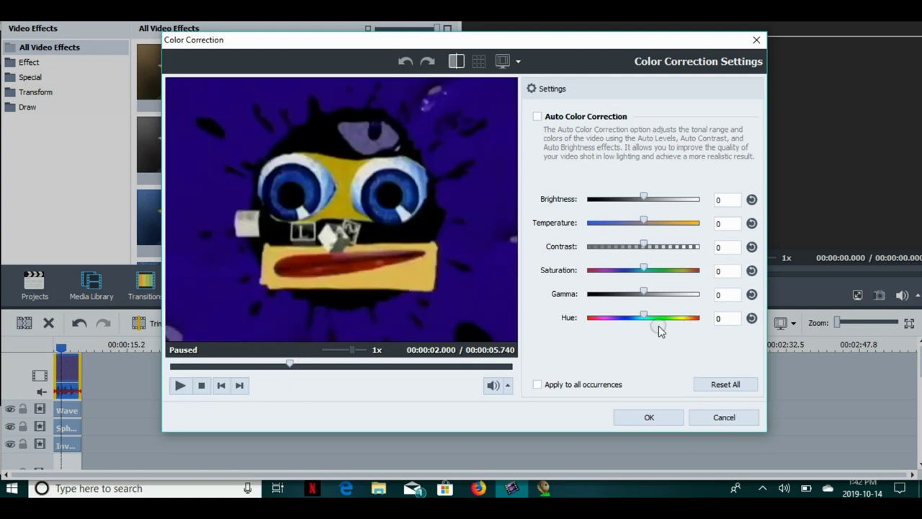
pyautogui.moveTo(635, 317); pyautogui.dragTo(675, 322)
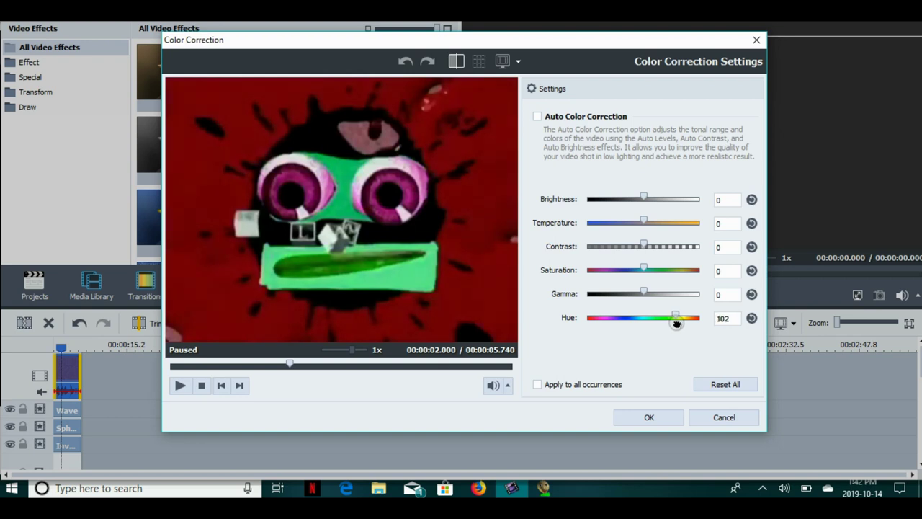
pyautogui.click(646, 416)
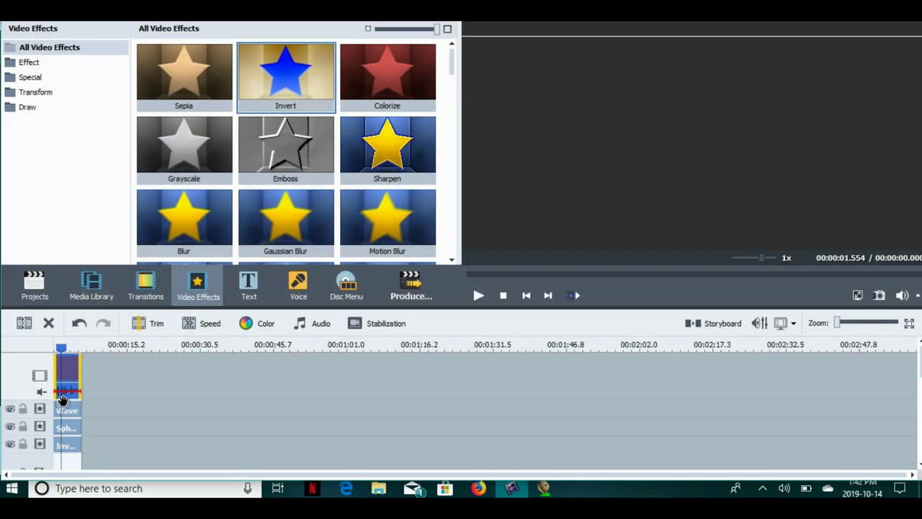
pyautogui.moveTo(61, 349); pyautogui.dragTo(65, 349)
# - Add the "(New Effect) Klasky" video to the media library and place it on the timeline directly after the first clip
pyautogui.click(69, 299)
pyautogui.click(369, 490)
pyautogui.click(347, 210)
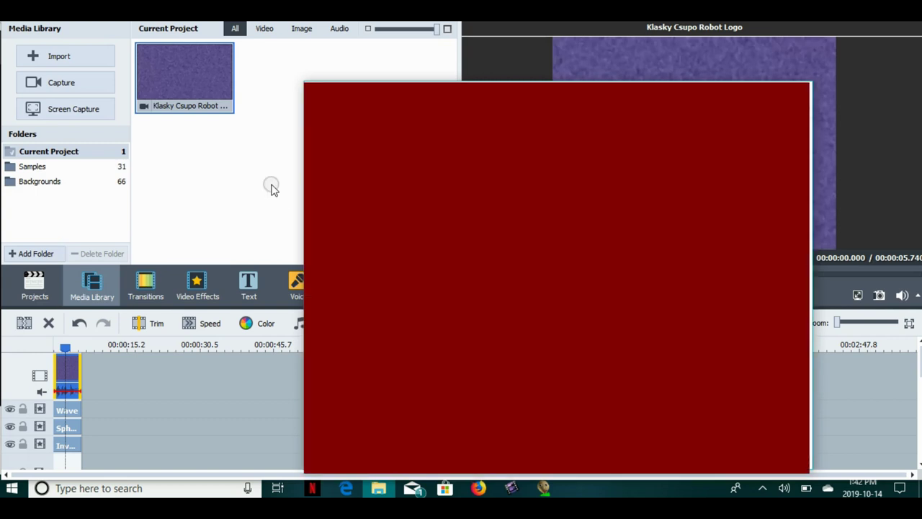
pyautogui.click(811, 85)
pyautogui.moveTo(286, 76); pyautogui.dragTo(85, 351)
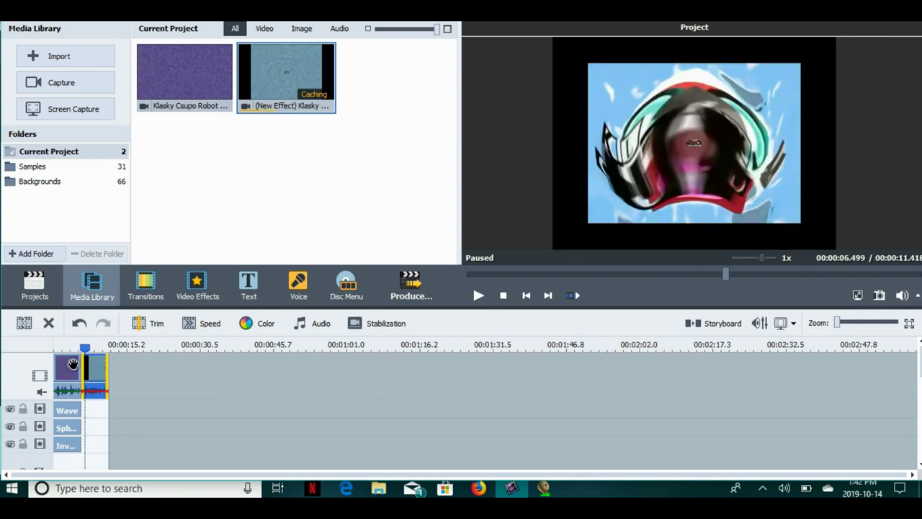
# - Raise the first clip's Hue further in its color correction and play back the beginning of the project
pyautogui.click(73, 364)
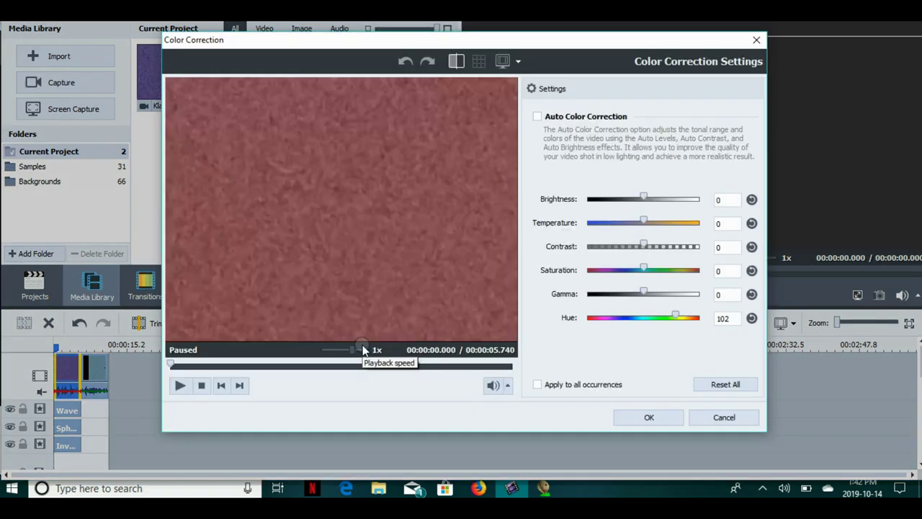
pyautogui.moveTo(186, 369); pyautogui.dragTo(208, 368)
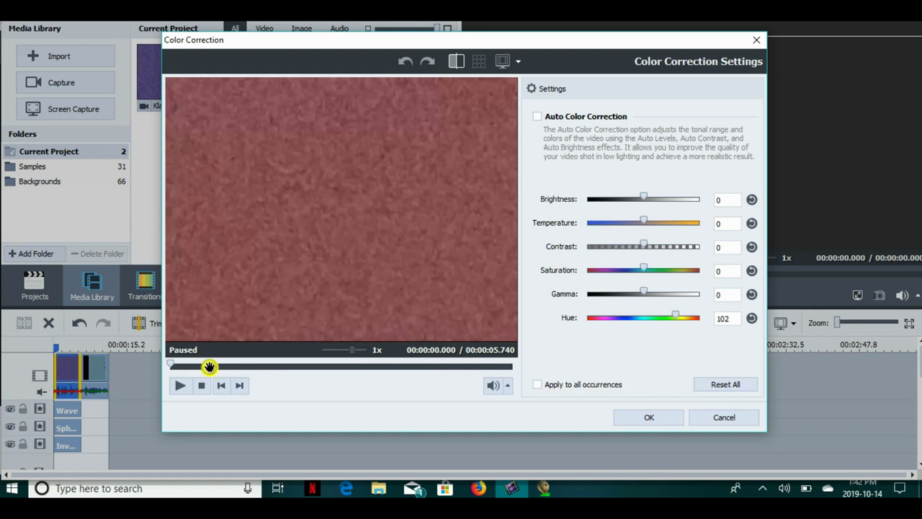
pyautogui.moveTo(676, 314); pyautogui.dragTo(686, 315)
pyautogui.click(627, 424)
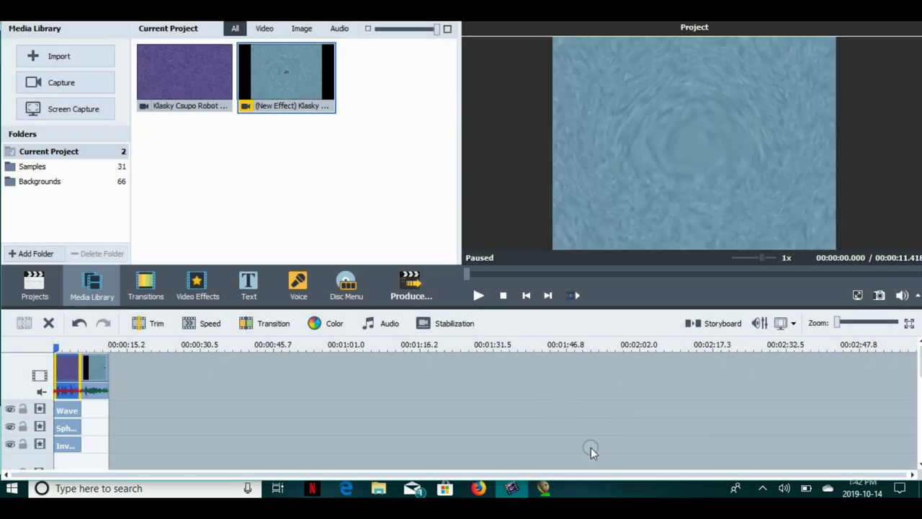
pyautogui.click(477, 295)
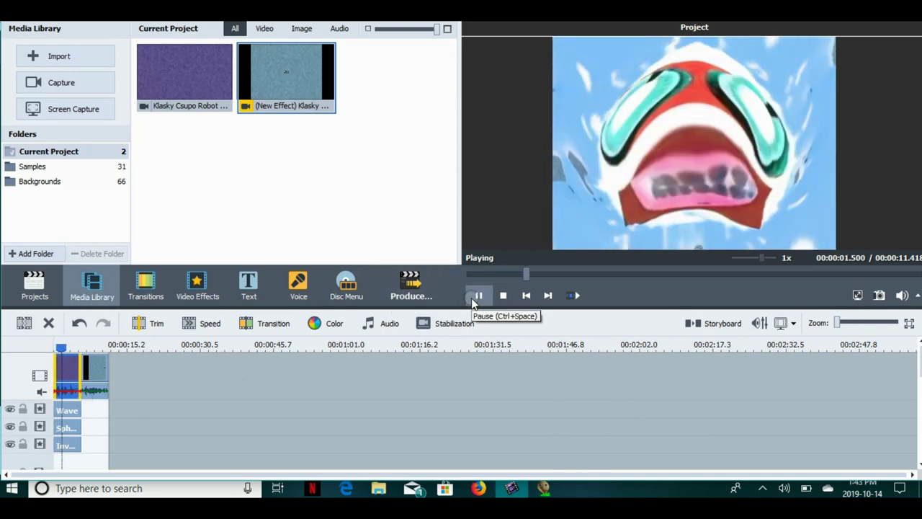
pyautogui.click(475, 299)
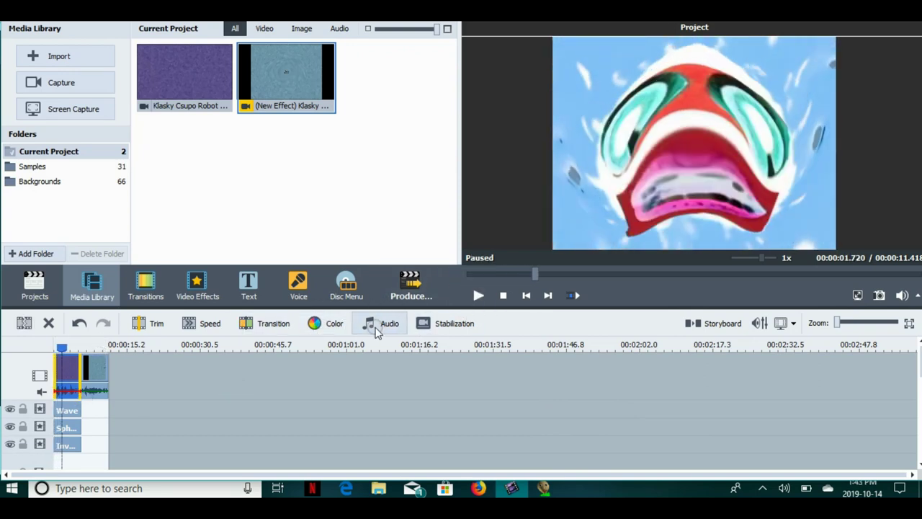
# - Apply a Pitch Shift with a Rate of 135 to the first clip's audio
pyautogui.click(374, 324)
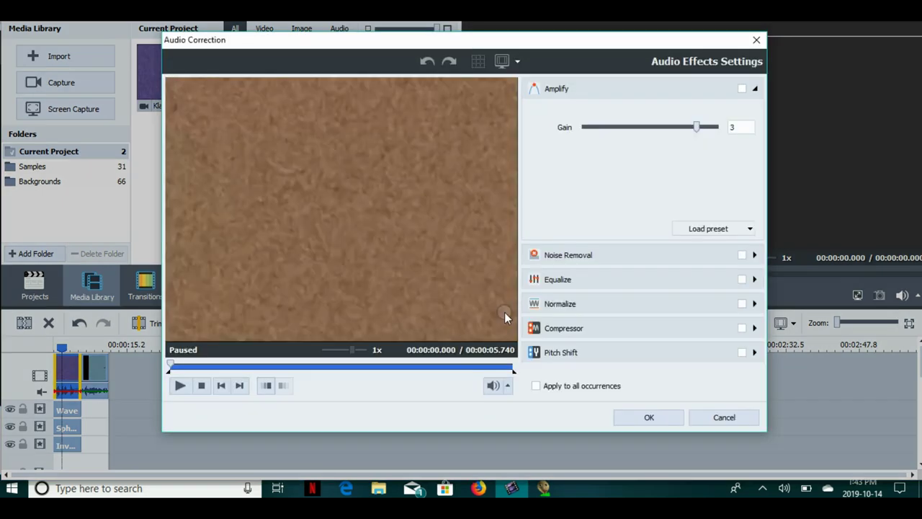
pyautogui.click(556, 357)
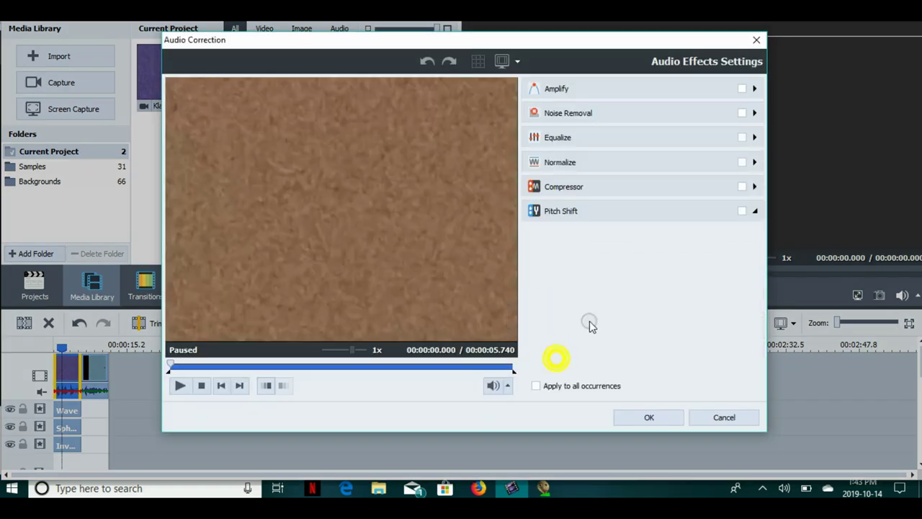
pyautogui.moveTo(630, 249); pyautogui.dragTo(691, 268)
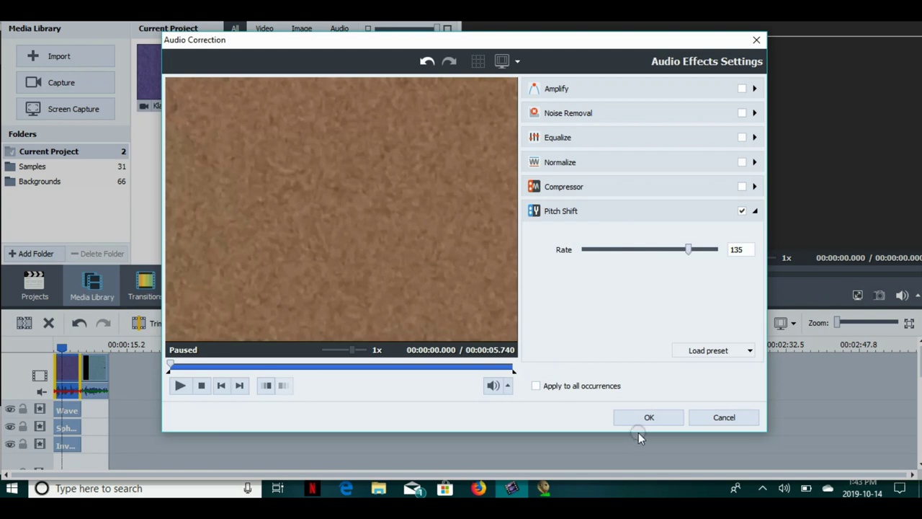
pyautogui.click(639, 422)
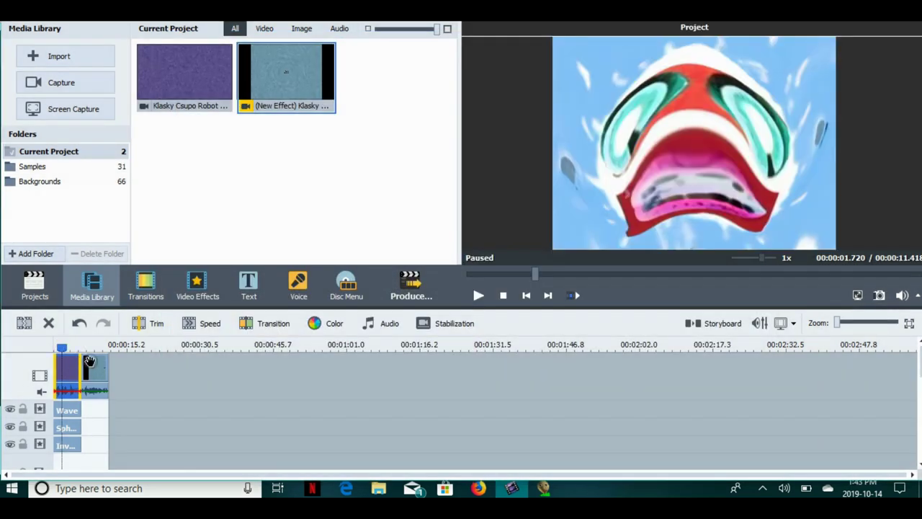
# - Play the project from the start of the second clip to compare its effect with the first clip
pyautogui.scroll(2, 61, 345)
pyautogui.click(110, 346)
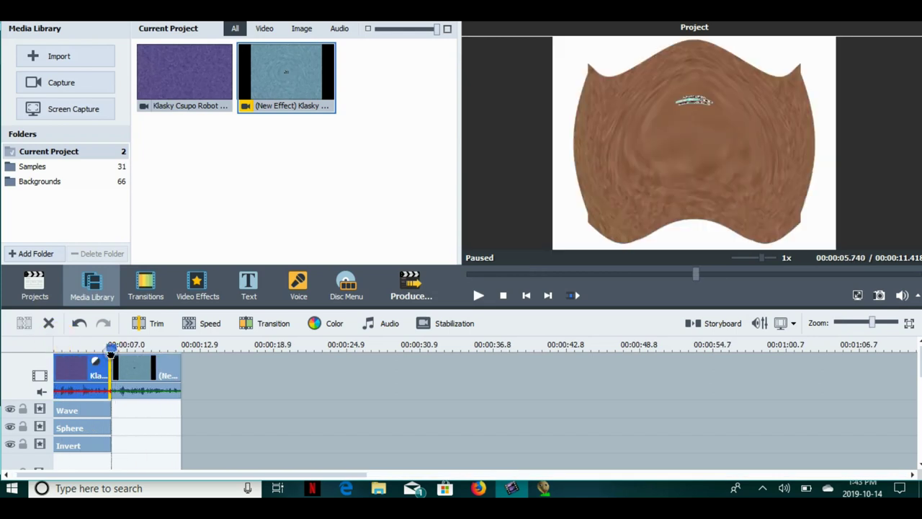
pyautogui.click(477, 295)
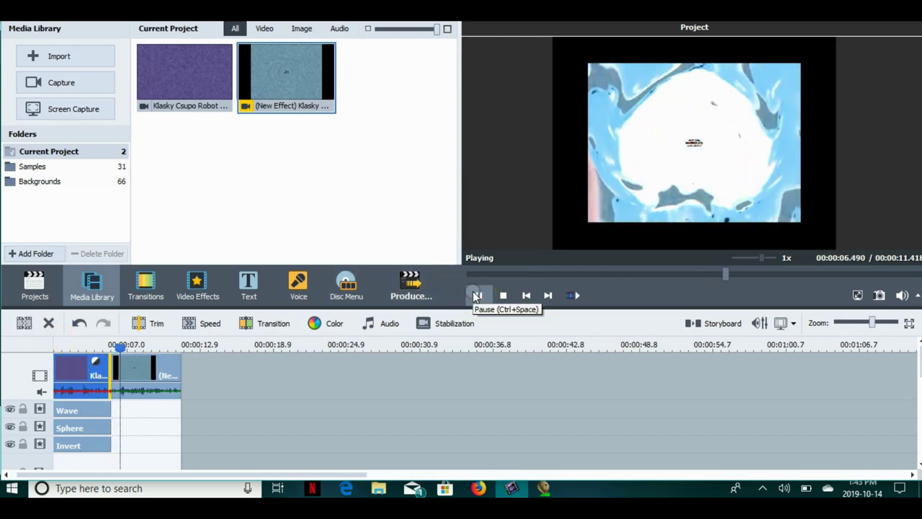
# - Stop playback and add the audio of the Klasky Csupo Robot Logo clip at the start of the music track
pyautogui.hotkey('ctrl', 'space')
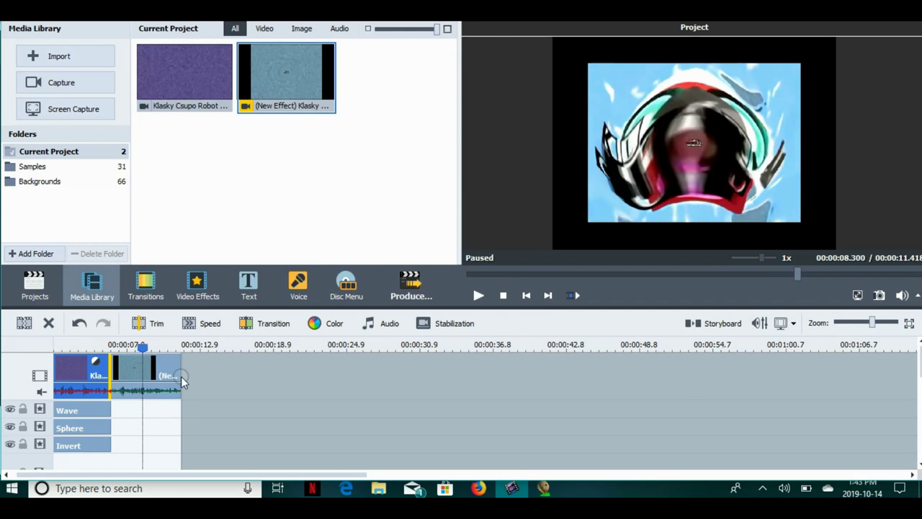
pyautogui.scroll(-1, 115, 376)
pyautogui.scroll(-2, 115, 376)
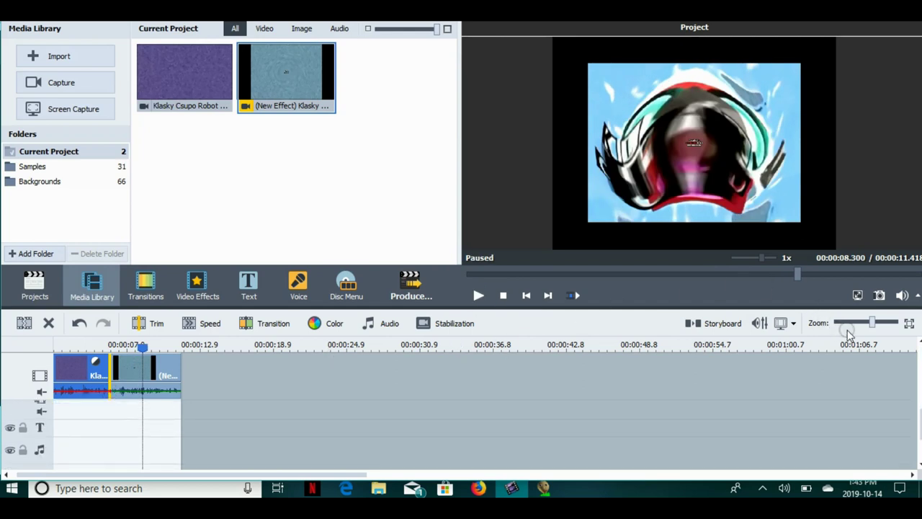
pyautogui.moveTo(872, 328); pyautogui.dragTo(837, 323)
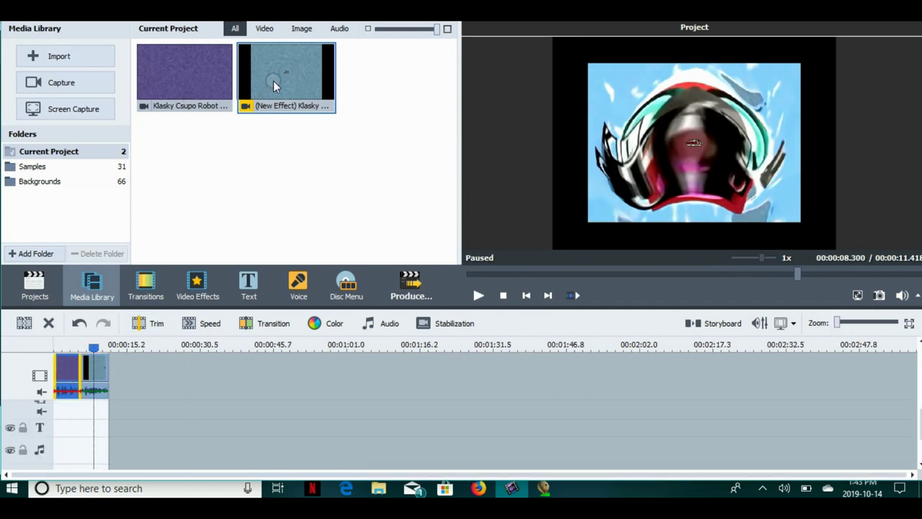
pyautogui.moveTo(179, 78); pyautogui.dragTo(56, 446)
# - Apply the Helium Pitch Shift preset, with a Rate of 160, to the added audio clip
pyautogui.click(215, 320)
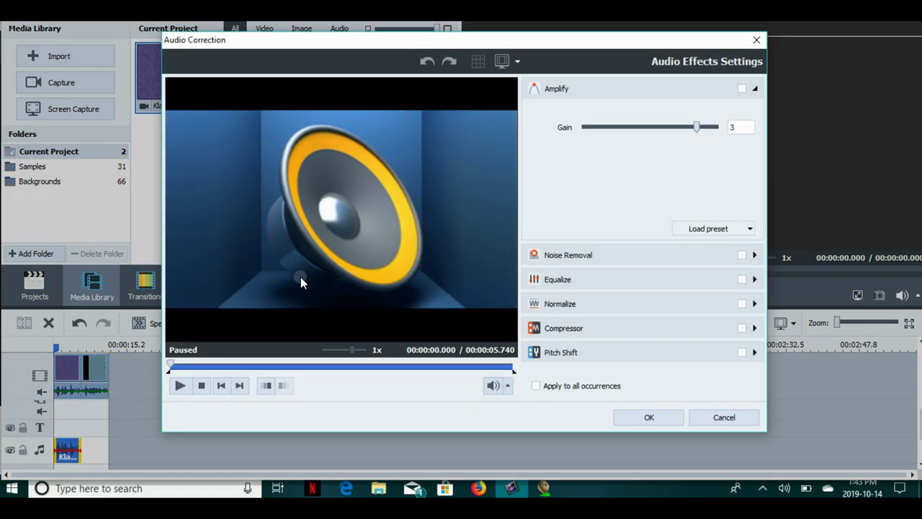
pyautogui.click(612, 352)
pyautogui.moveTo(591, 251); pyautogui.dragTo(662, 250)
pyautogui.click(716, 350)
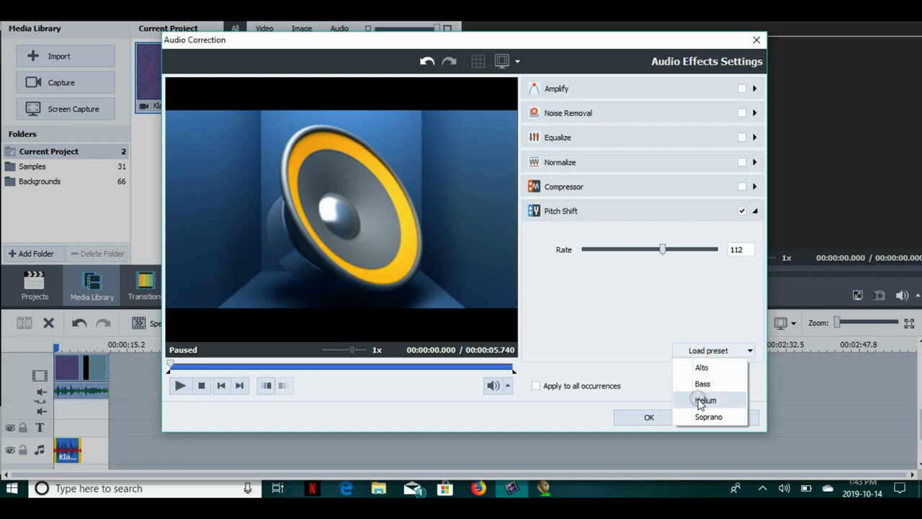
pyautogui.click(704, 398)
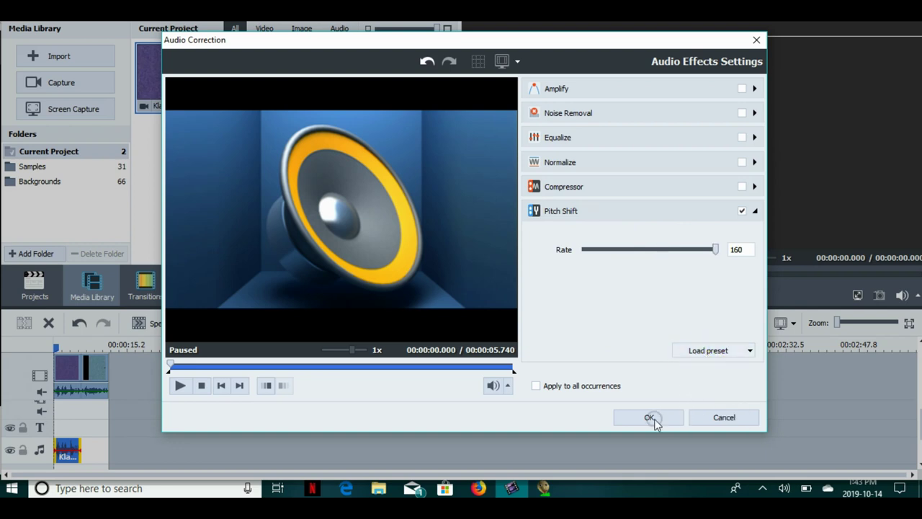
pyautogui.click(650, 416)
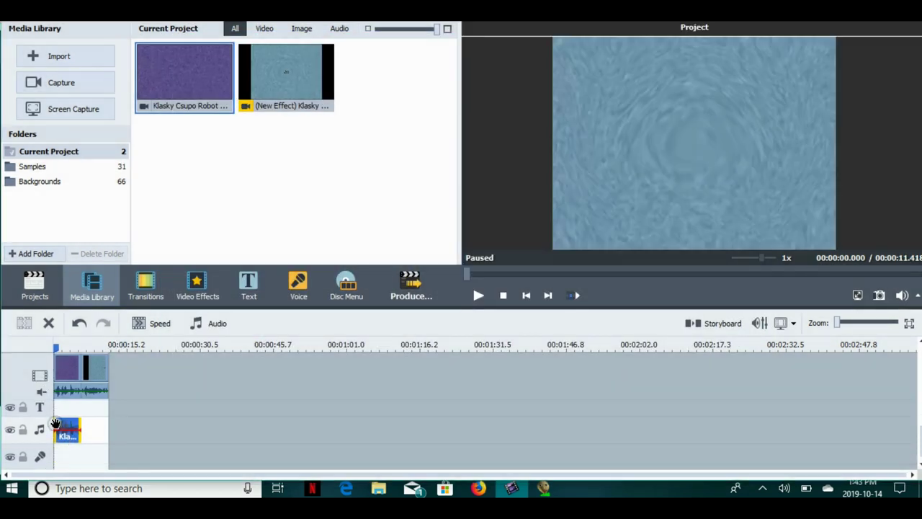
# - Duplicate the pitch-shifted audio clip and move the copy to the start of a second music track below it
pyautogui.rightClick(40, 436)
pyautogui.click(68, 424)
pyautogui.rightClick(62, 427)
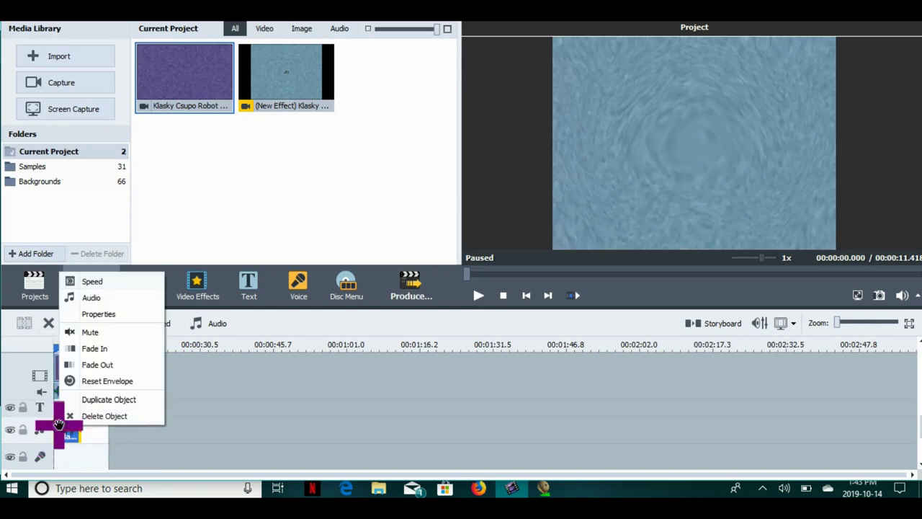
pyautogui.click(95, 399)
pyautogui.moveTo(91, 424); pyautogui.dragTo(67, 456)
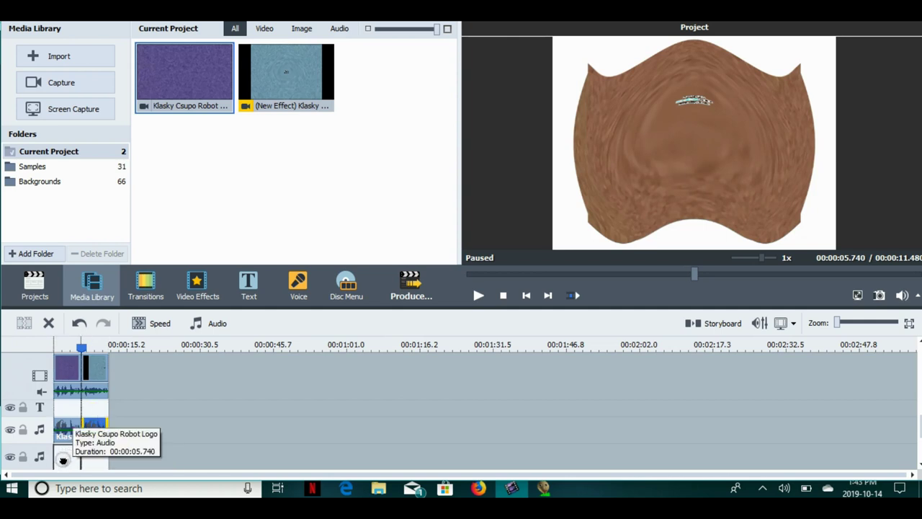
# - Change the duplicated audio clip's Pitch Shift to the Alto preset
pyautogui.click(191, 324)
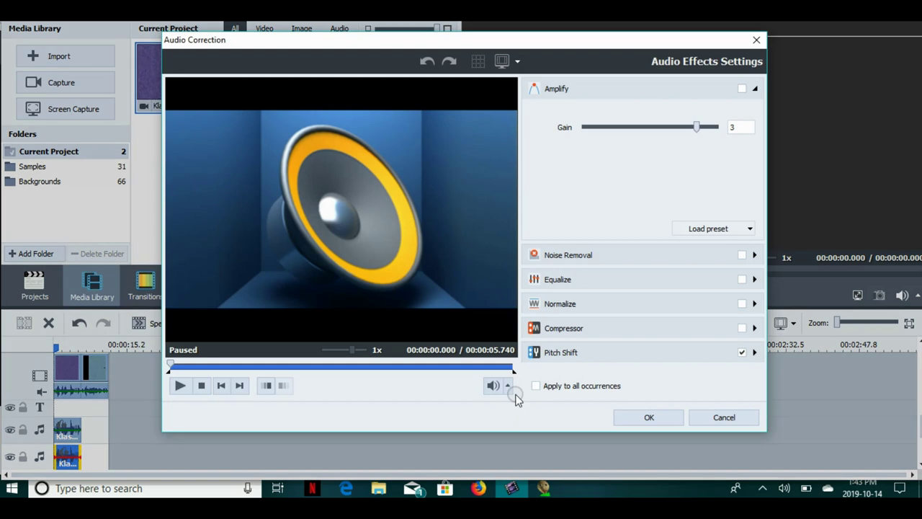
pyautogui.click(609, 353)
pyautogui.click(699, 351)
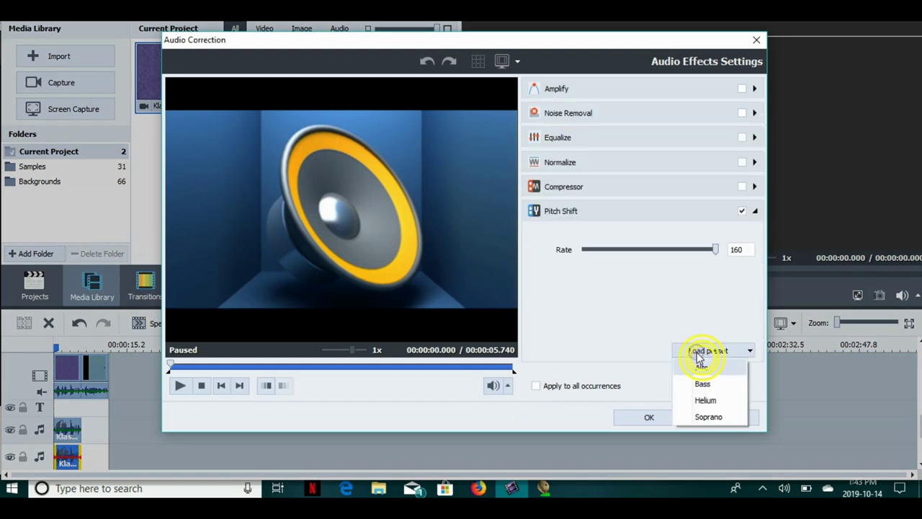
pyautogui.click(699, 367)
pyautogui.click(647, 418)
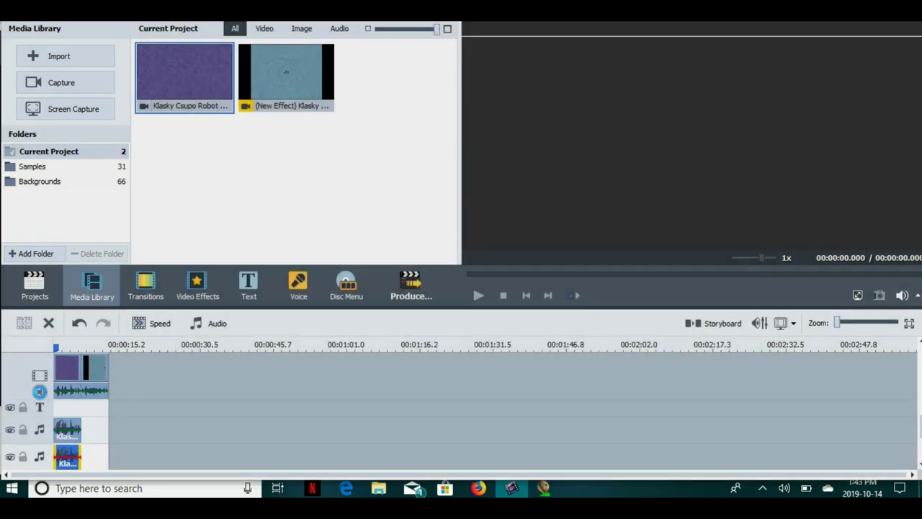
# - Play the first clip with its layered audio and part of the reference clip to compare their sound
pyautogui.click(478, 296)
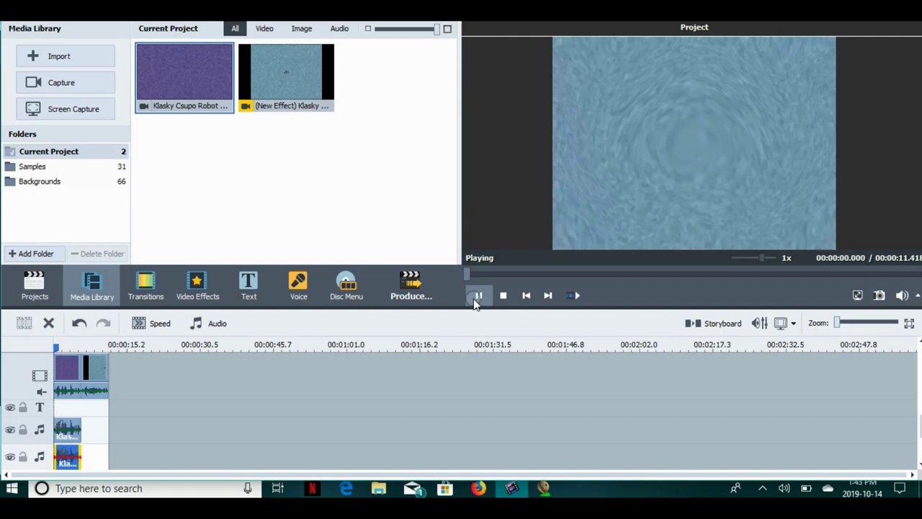
pyautogui.moveTo(64, 346); pyautogui.dragTo(81, 346)
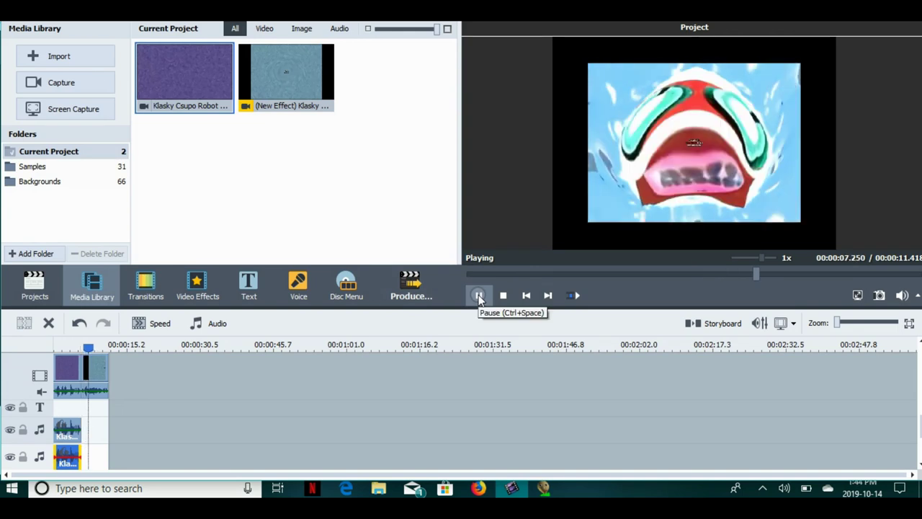
pyautogui.click(478, 296)
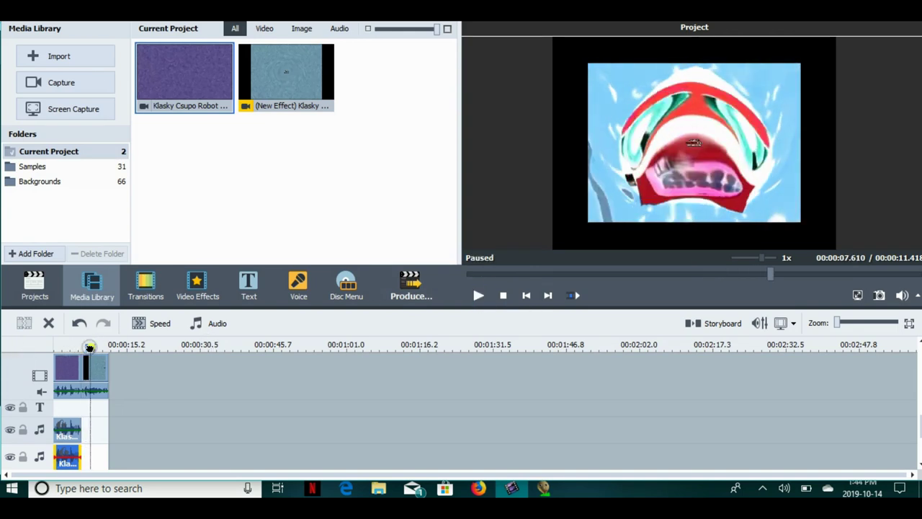
pyautogui.press('Home')
pyautogui.click(478, 295)
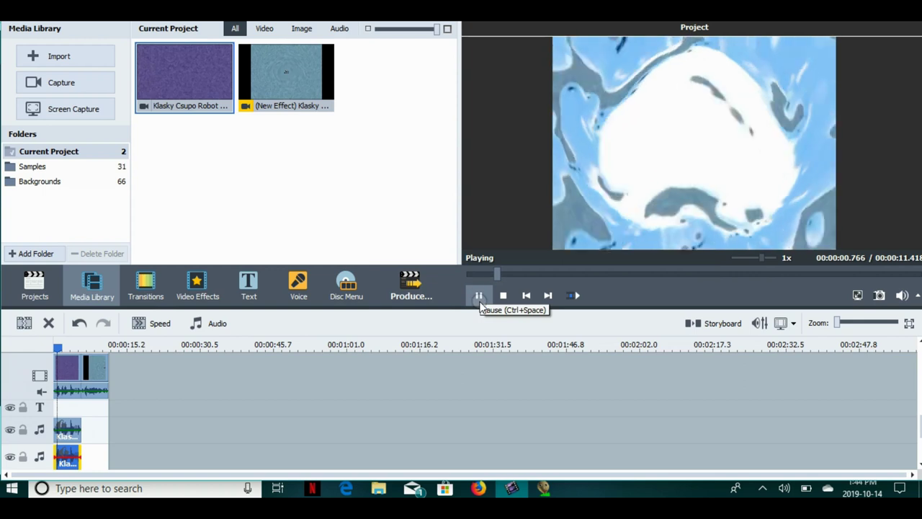
pyautogui.click(479, 295)
# - Set the Pitch Shift Rate of the first video clip's audio to 130
pyautogui.click(61, 366)
pyautogui.click(388, 323)
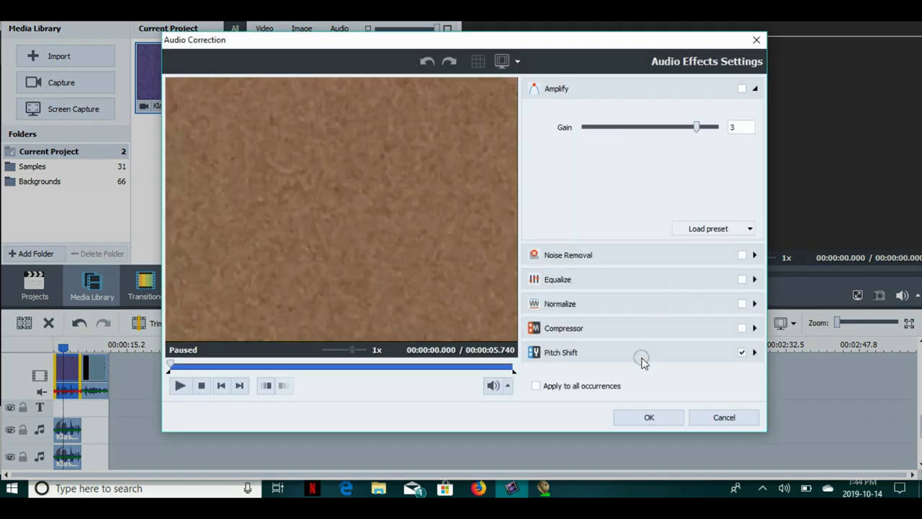
pyautogui.click(642, 356)
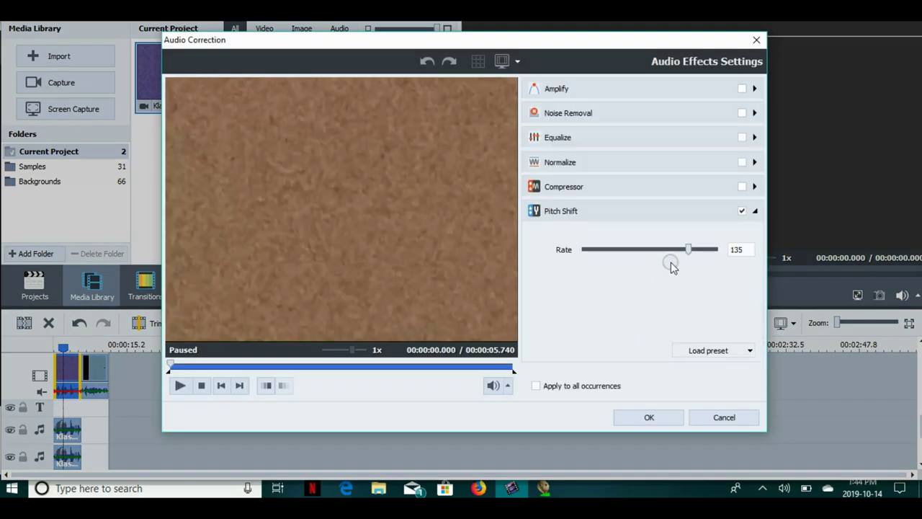
pyautogui.moveTo(690, 247); pyautogui.dragTo(683, 252)
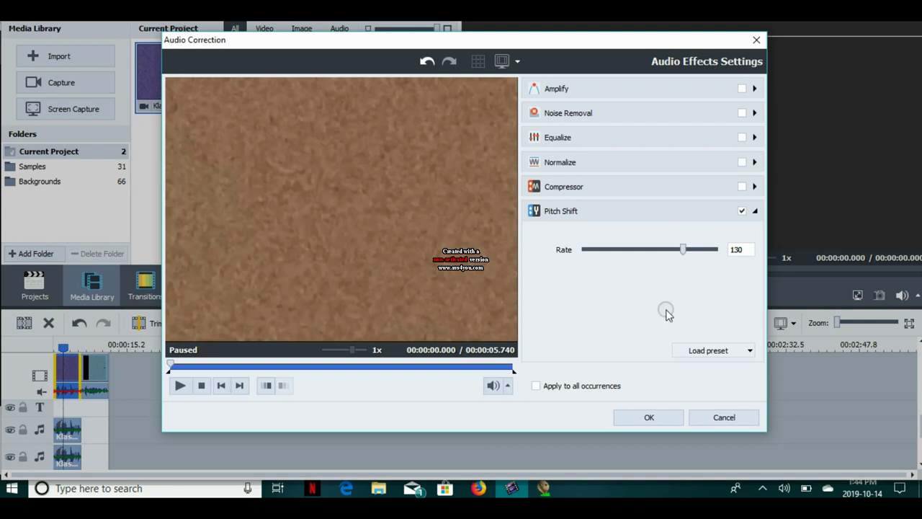
pyautogui.click(625, 421)
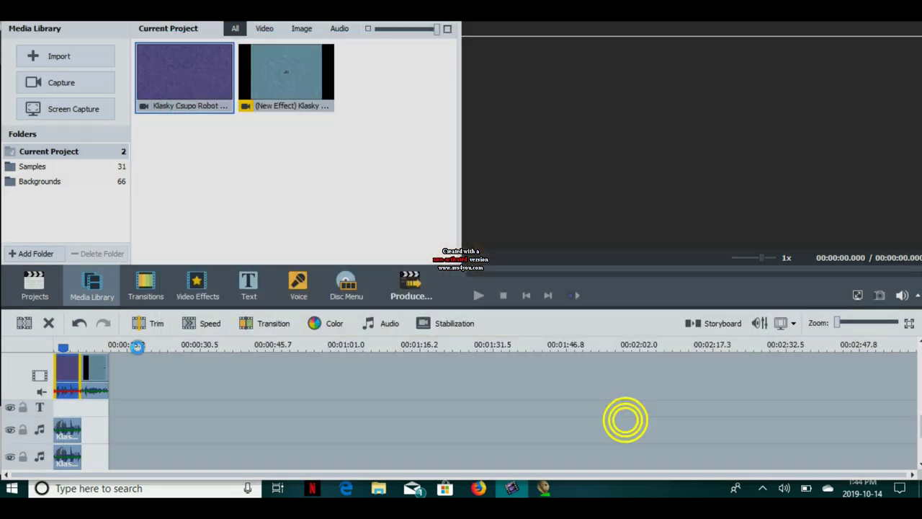
# - Play the project from near its beginning into the second clip to compare the adjusted pitch with the reference
pyautogui.click(65, 347)
pyautogui.click(60, 348)
pyautogui.click(477, 295)
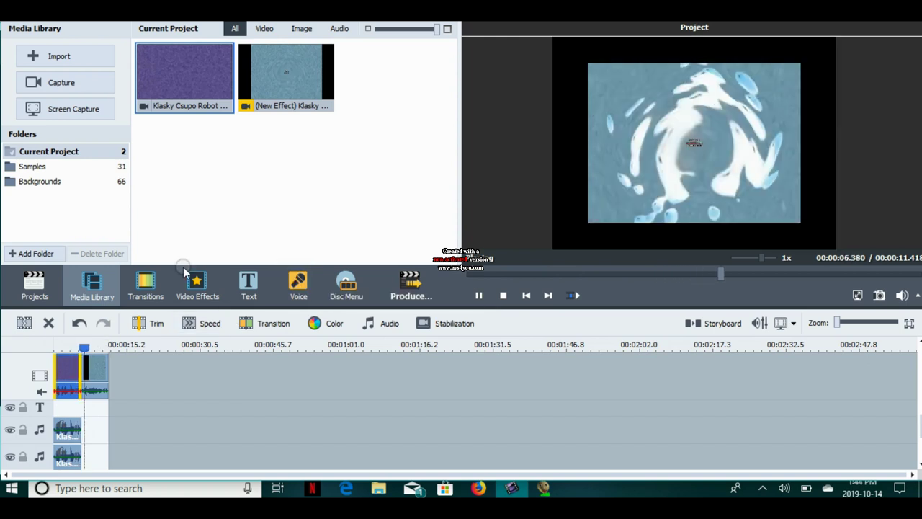
pyautogui.click(478, 296)
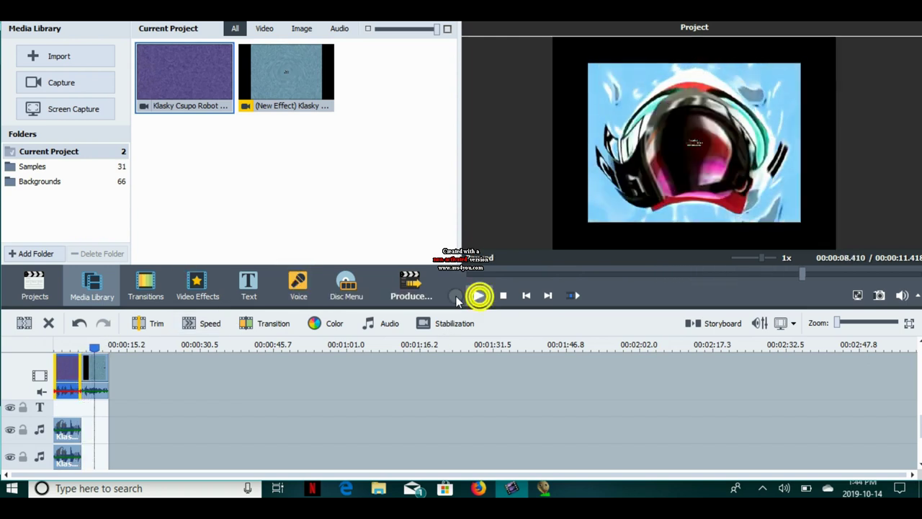
# - Remove the "(New Effect) Klasky" reference clip from the timeline and preview the remaining clip at about 1.7 seconds
pyautogui.click(85, 365)
pyautogui.click(49, 323)
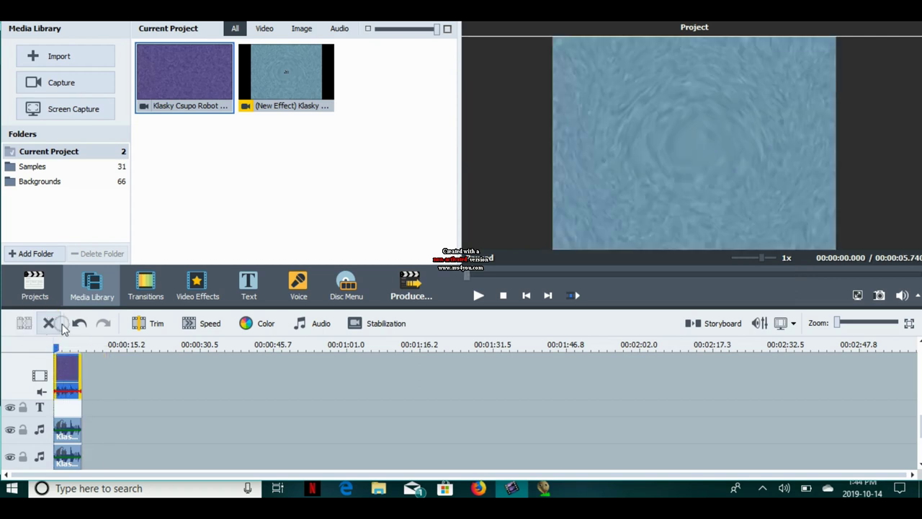
pyautogui.moveTo(286, 76); pyautogui.dragTo(91, 364)
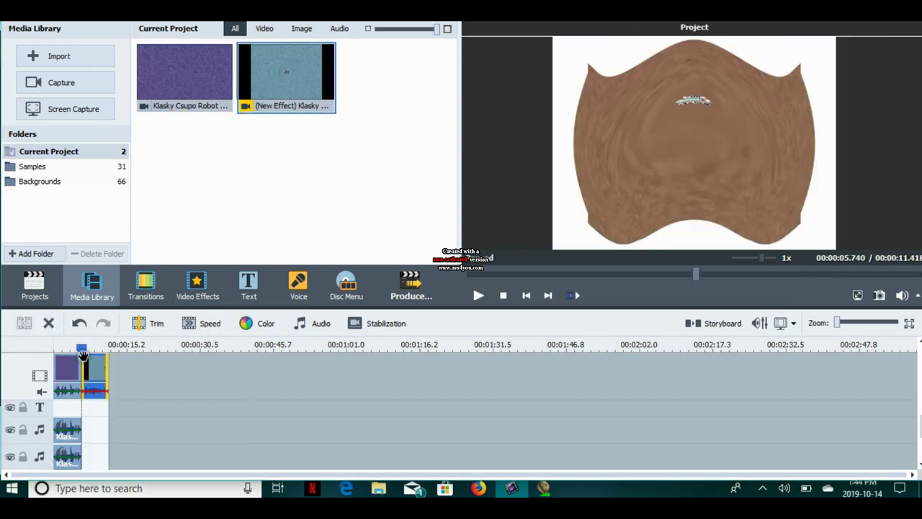
pyautogui.click(48, 323)
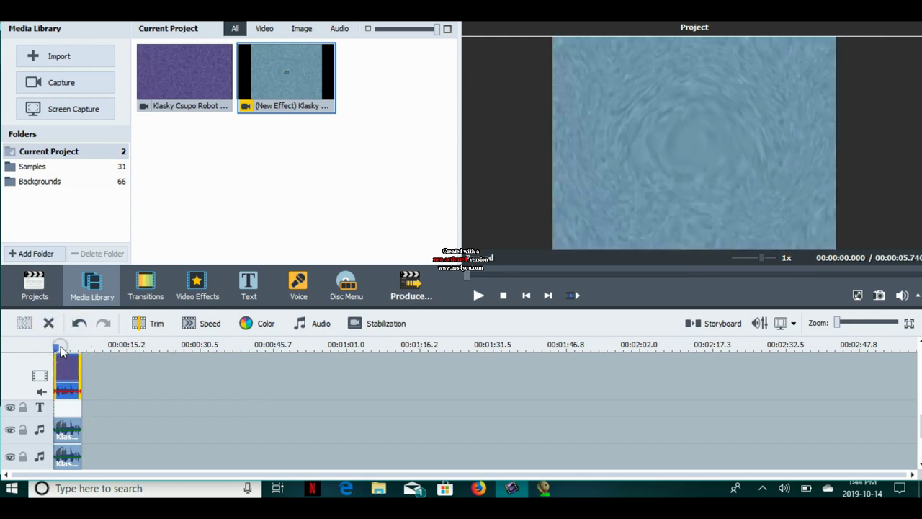
pyautogui.moveTo(55, 345); pyautogui.dragTo(62, 346)
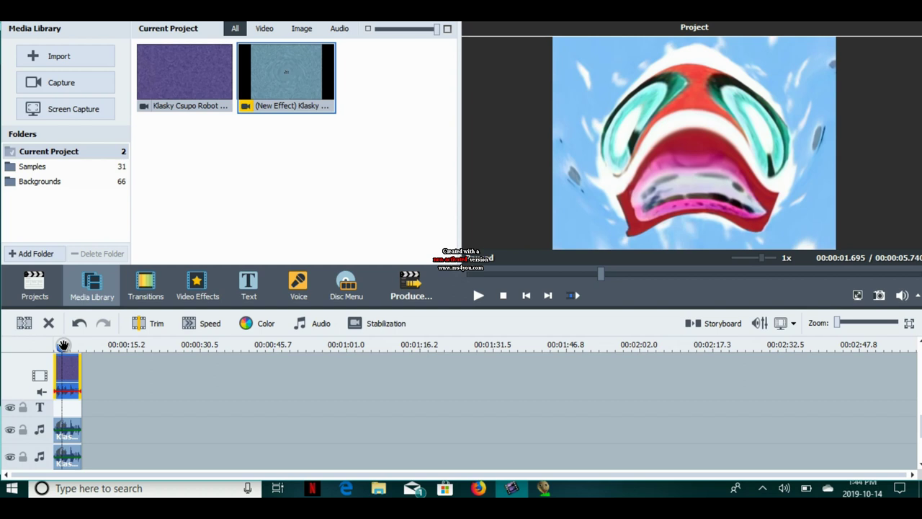